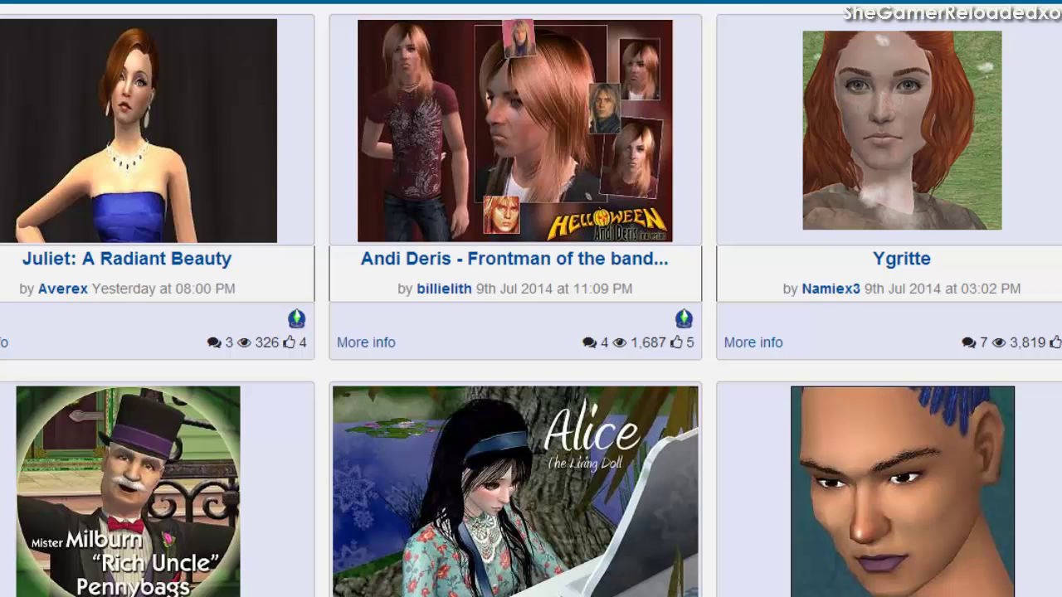
Step: Scroll the Sims downloads gallery and open the 'Erin is here.' download page
scroll(530, 299, "down", 3)
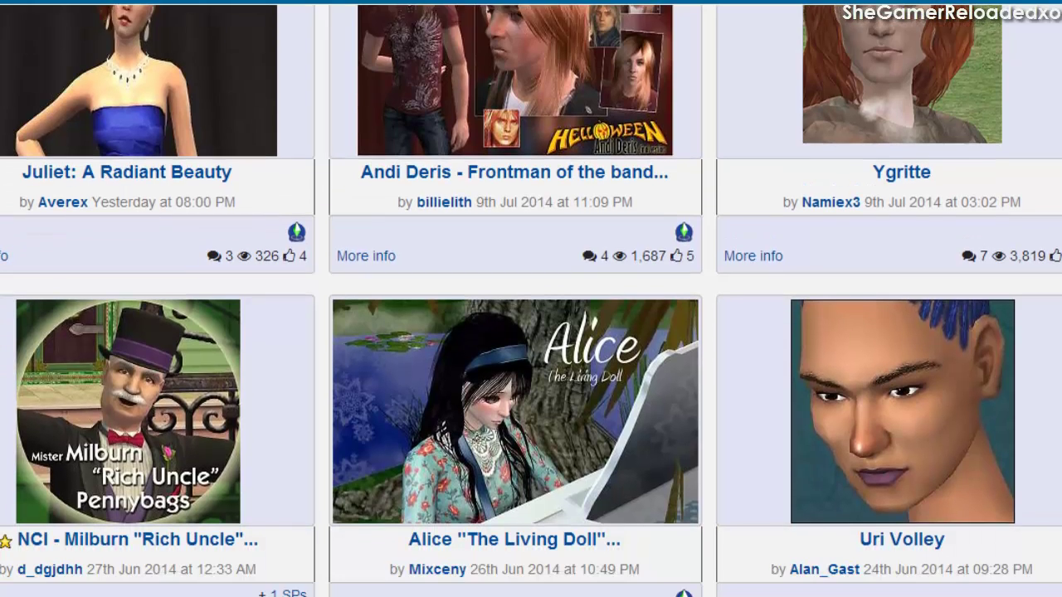
scroll(531, 299, "down", 4)
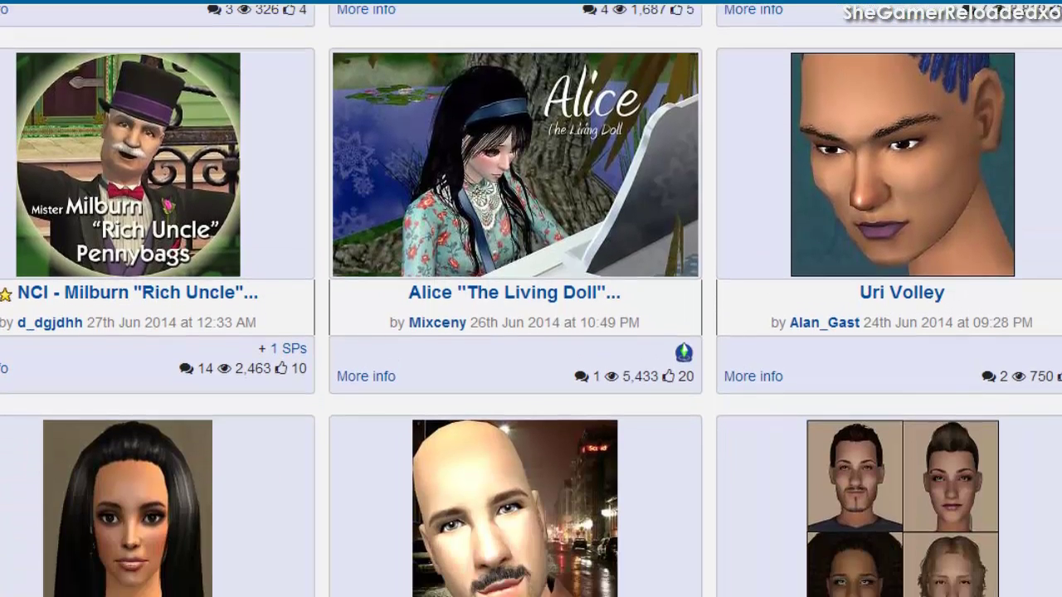
scroll(1036, 290, "down", 5)
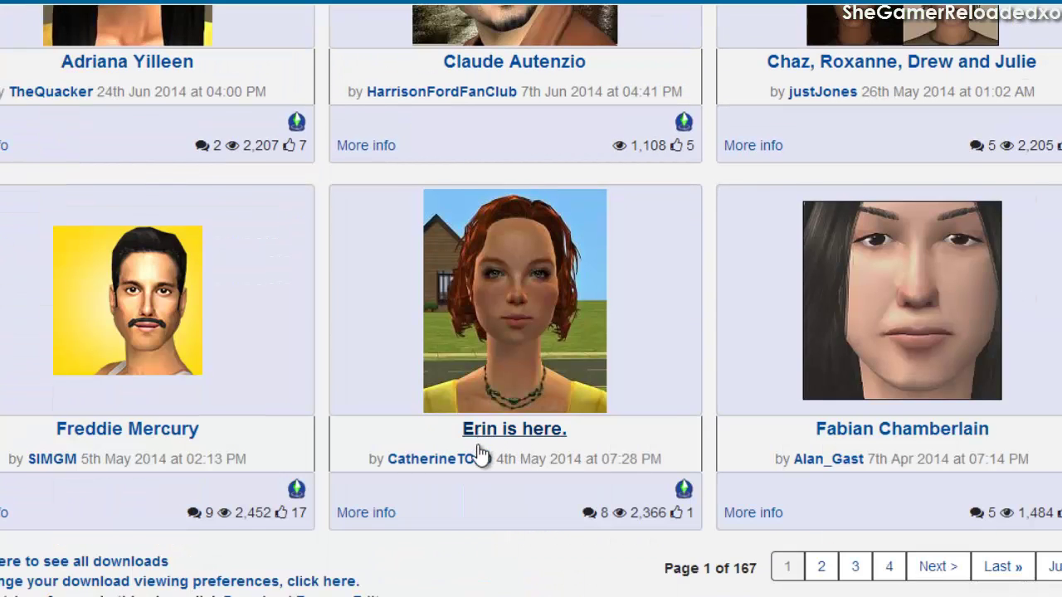
left_click(505, 430)
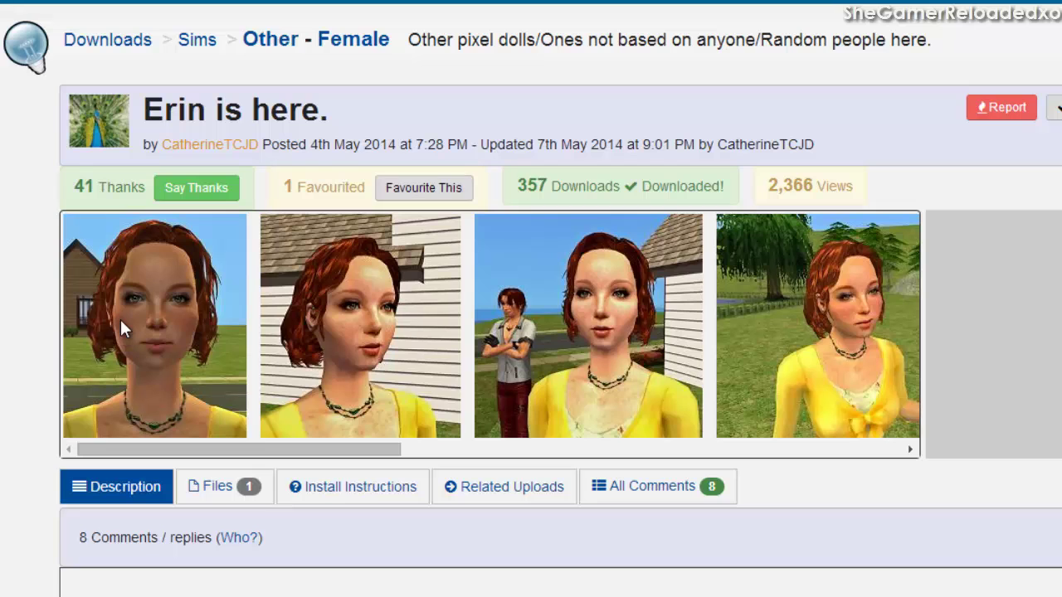
left_click(162, 301)
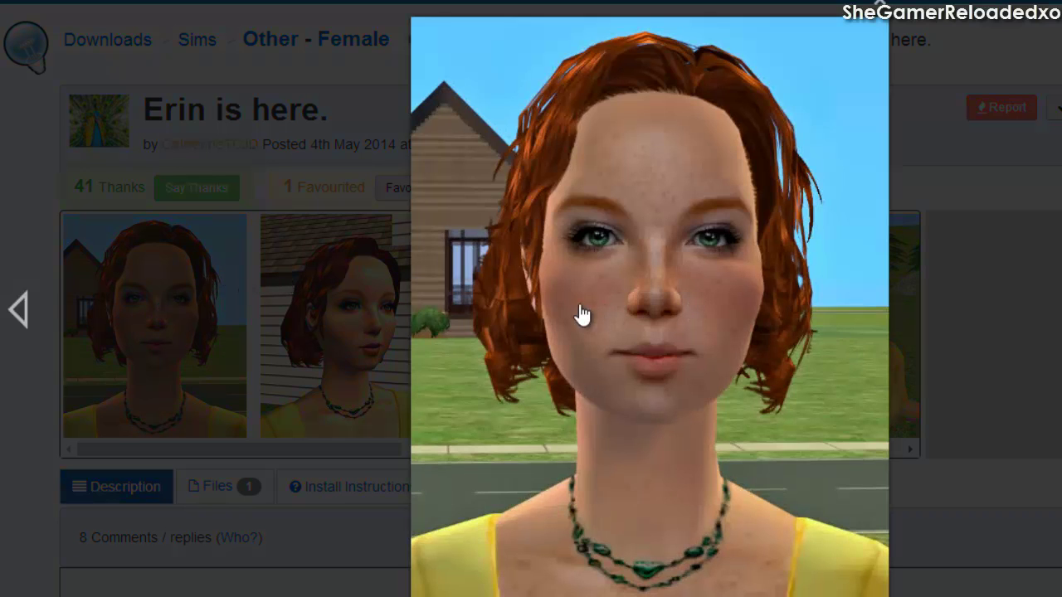
left_click(578, 311)
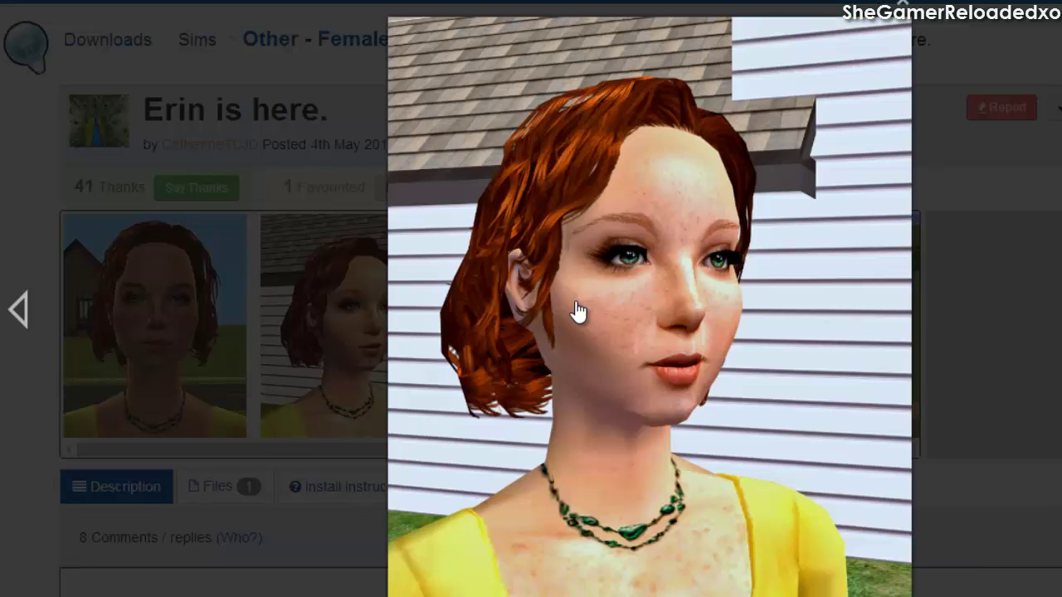
left_click(578, 311)
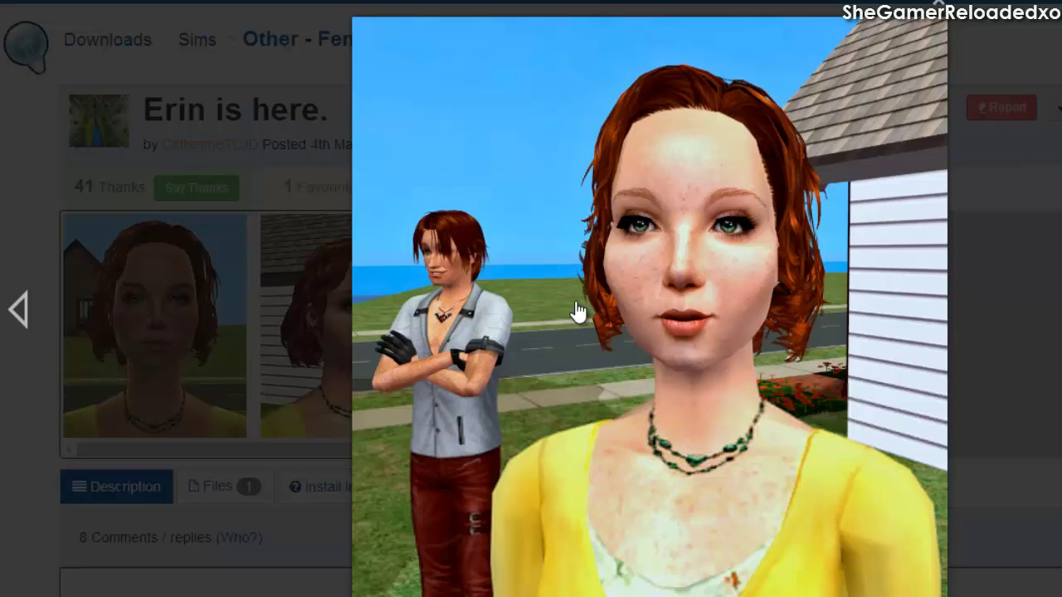
left_click(578, 311)
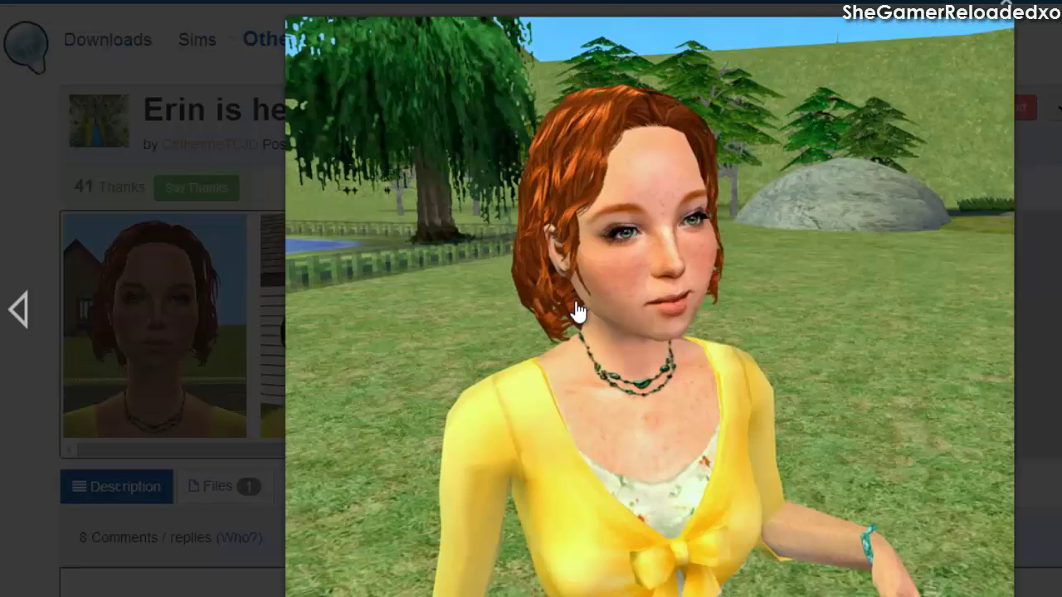
left_click(578, 311)
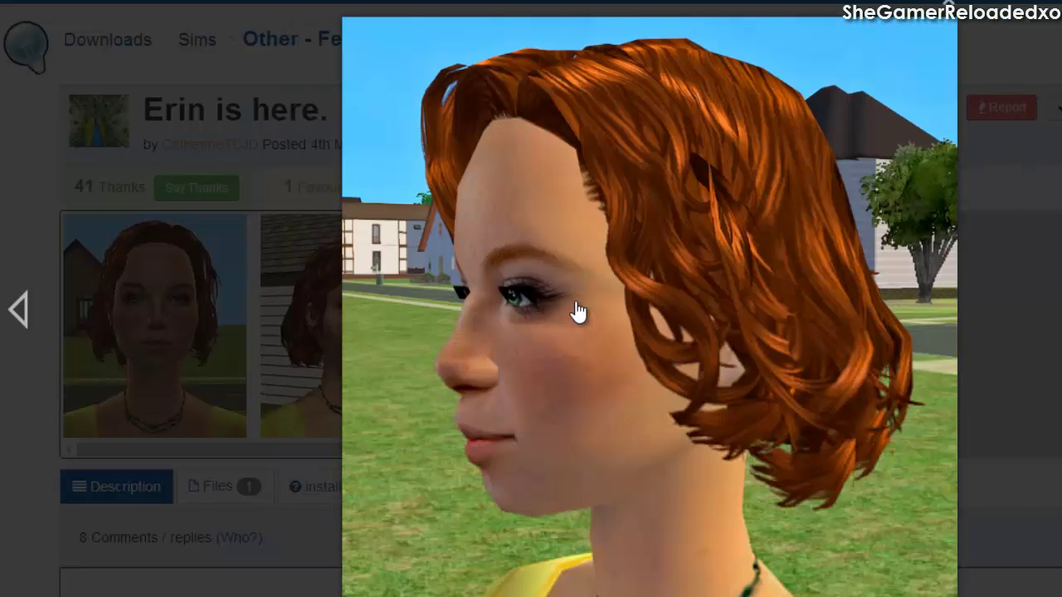
left_click(579, 311)
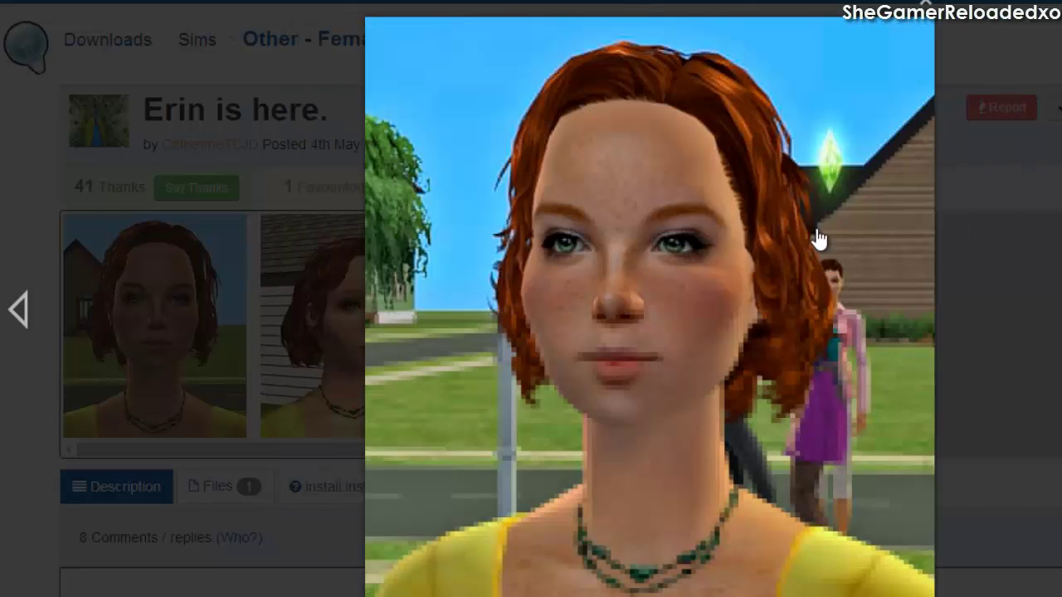
left_click(856, 432)
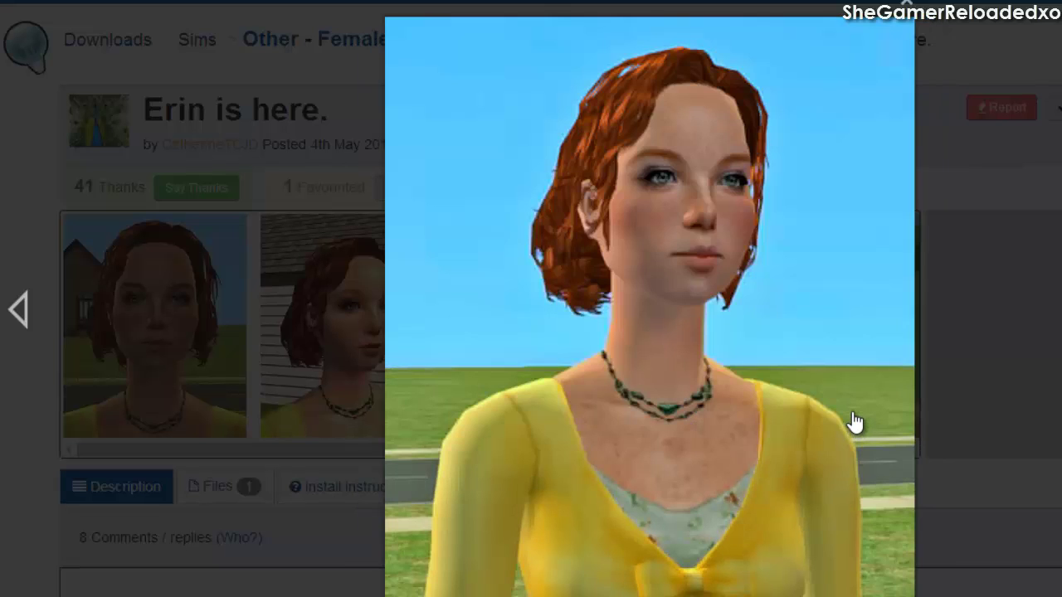
left_click(855, 423)
left_click(855, 423)
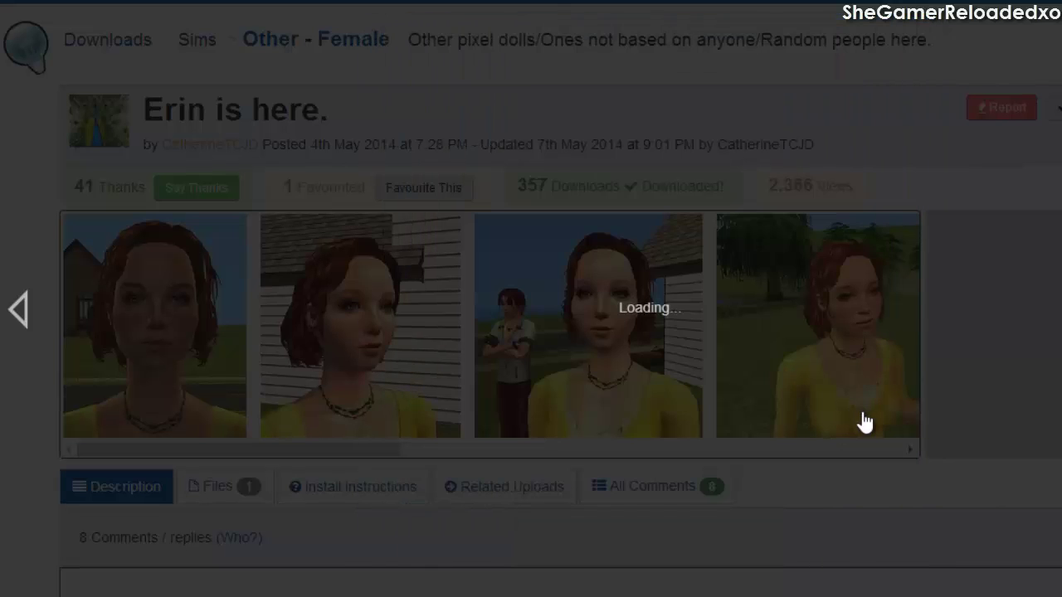
left_click(1057, 362)
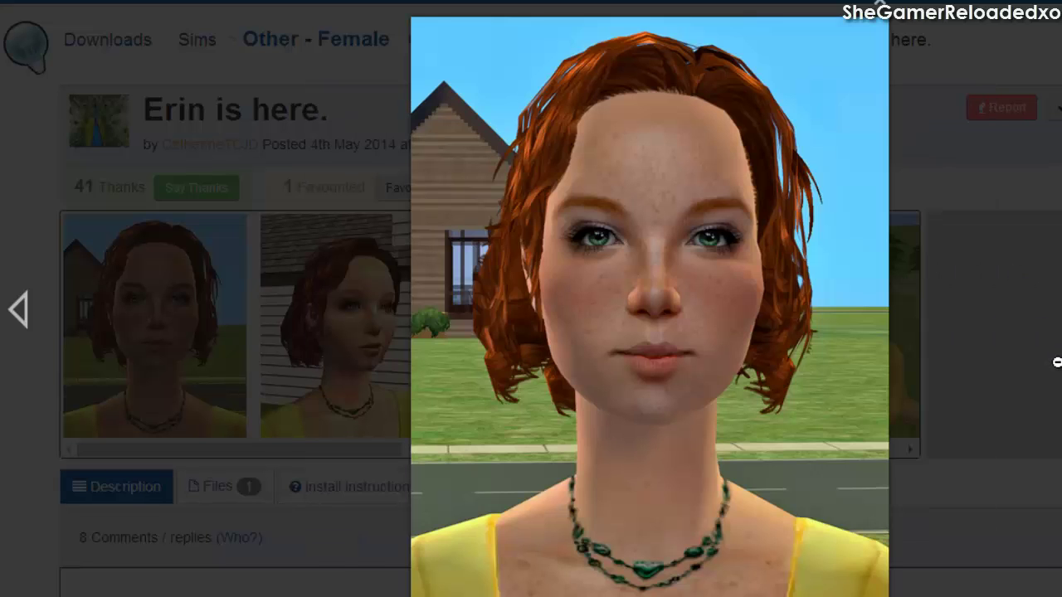
key("Escape")
Step: Scroll through Erin's 13 custom-content credits and preview images, then back up to the tab bar
scroll(858, 313, "down", 3)
scroll(867, 271, "down", 5)
scroll(862, 273, "down", 7)
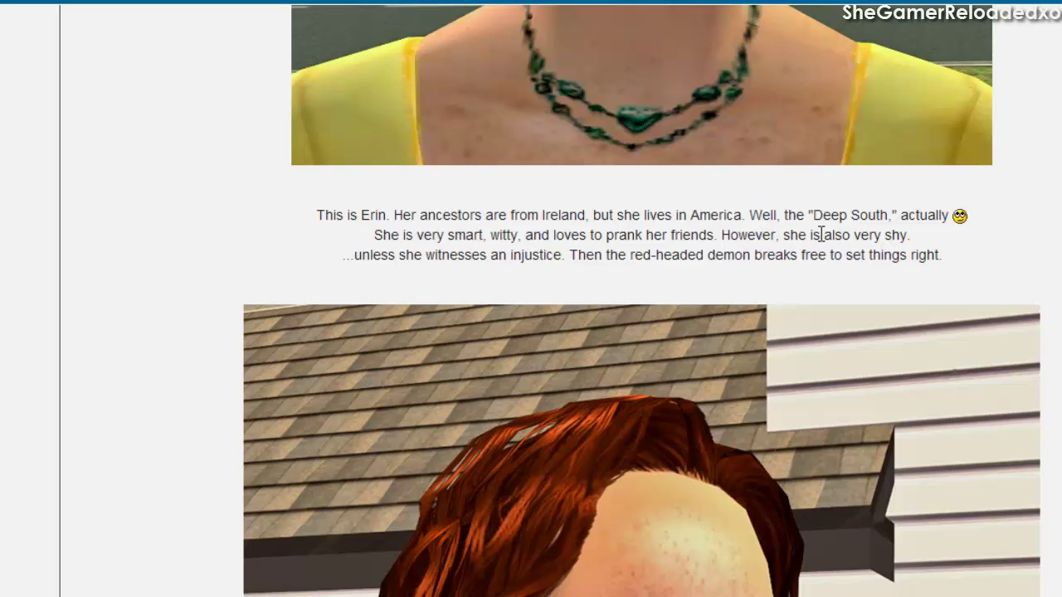
scroll(820, 235, "down", 1)
scroll(819, 243, "down", 3)
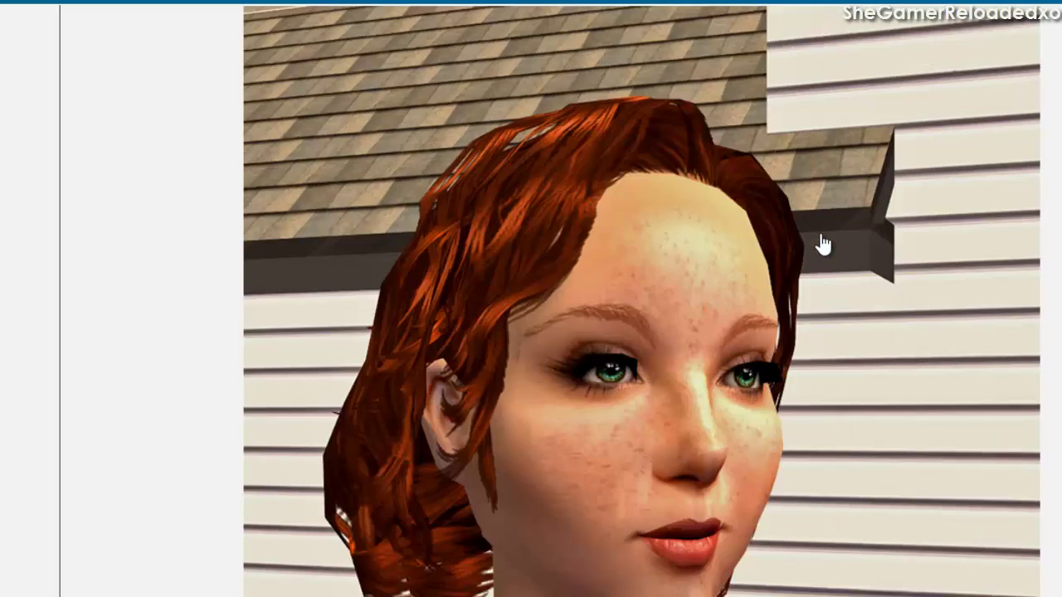
scroll(826, 240, "down", 8)
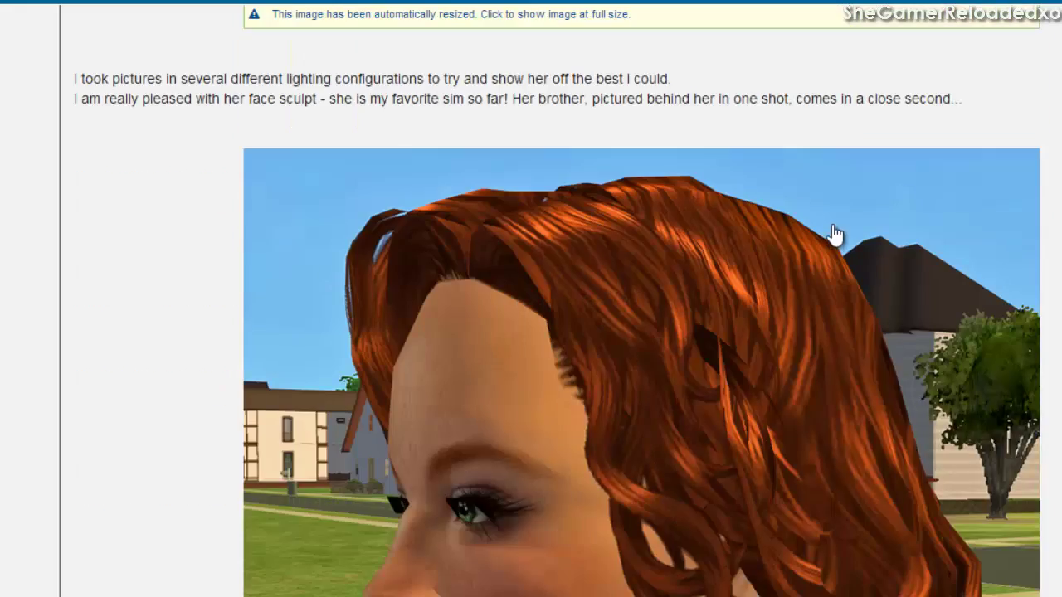
scroll(825, 237, "down", 15)
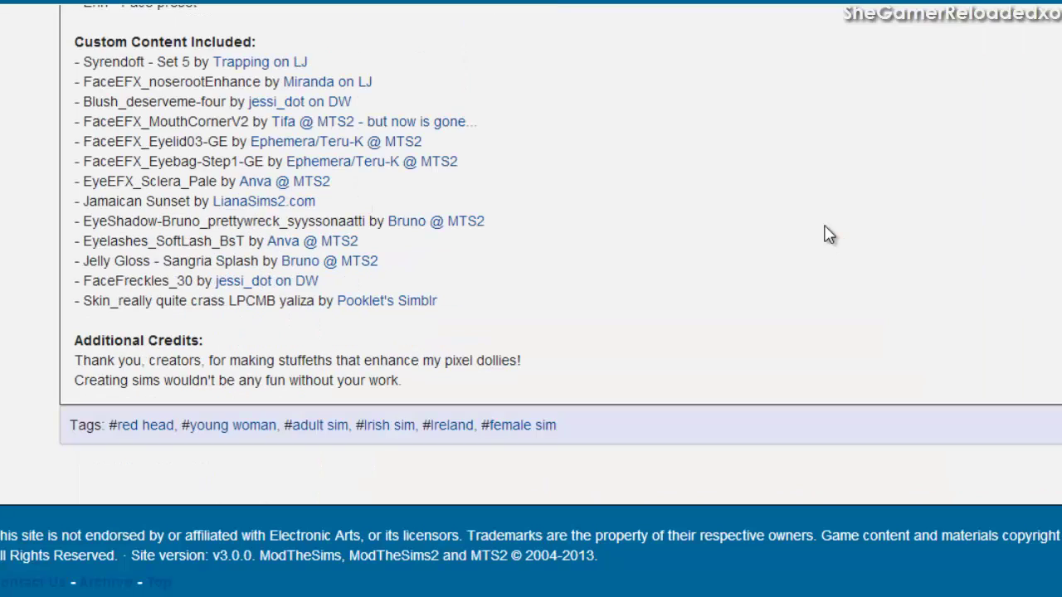
scroll(827, 237, "up", 3)
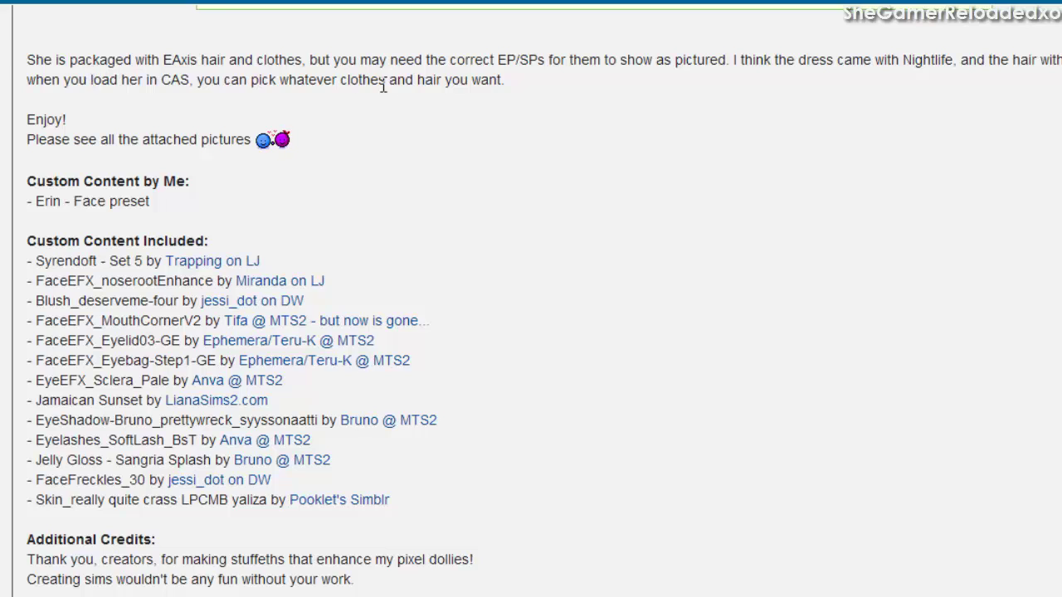
scroll(966, 75, "up", 1)
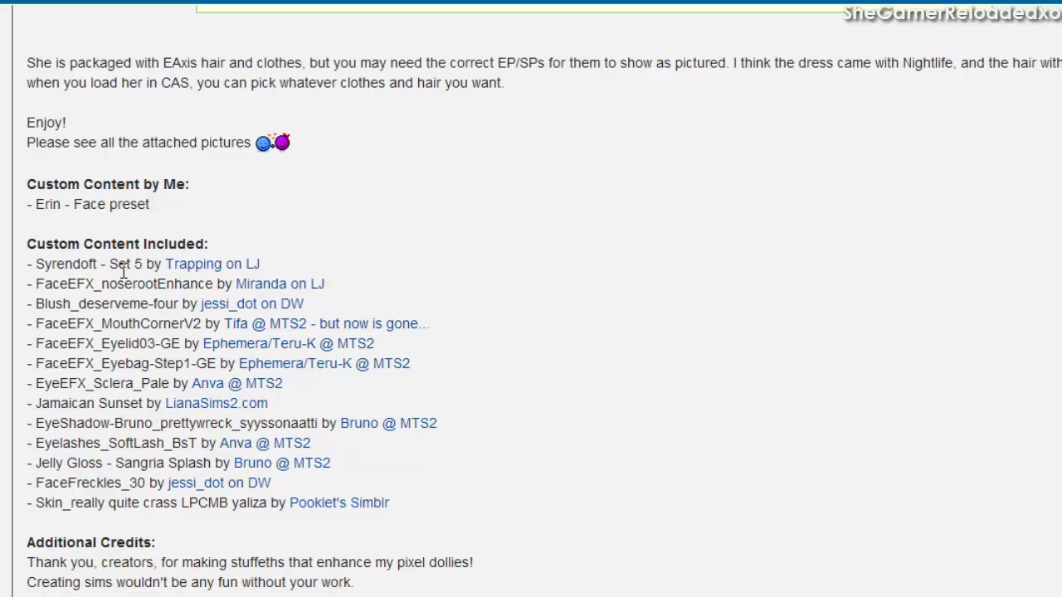
scroll(149, 286, "down", 3)
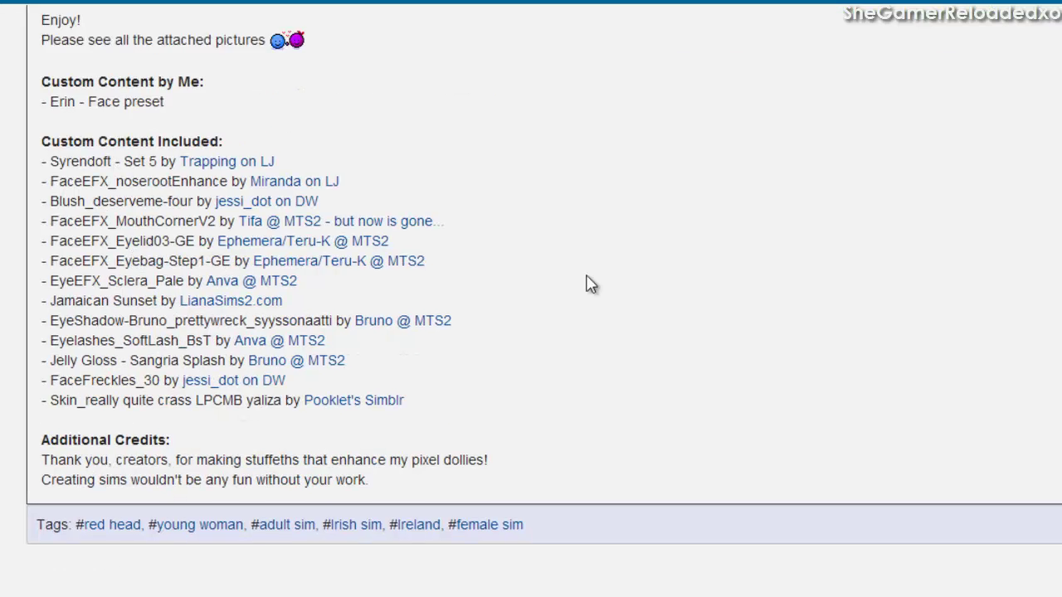
scroll(554, 304, "up", 20)
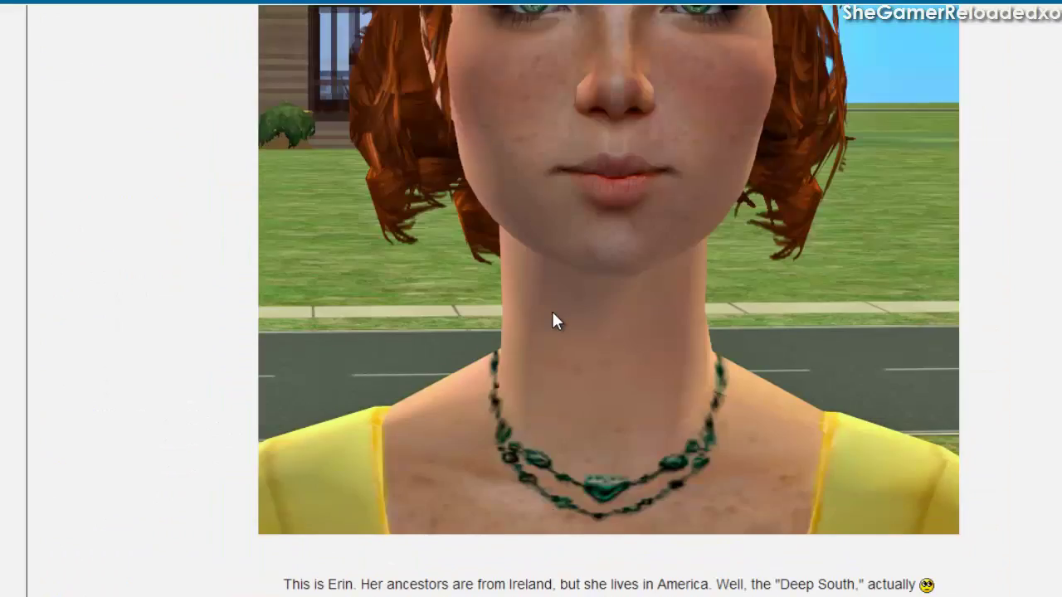
scroll(554, 322, "up", 10)
scroll(553, 332, "down", 3)
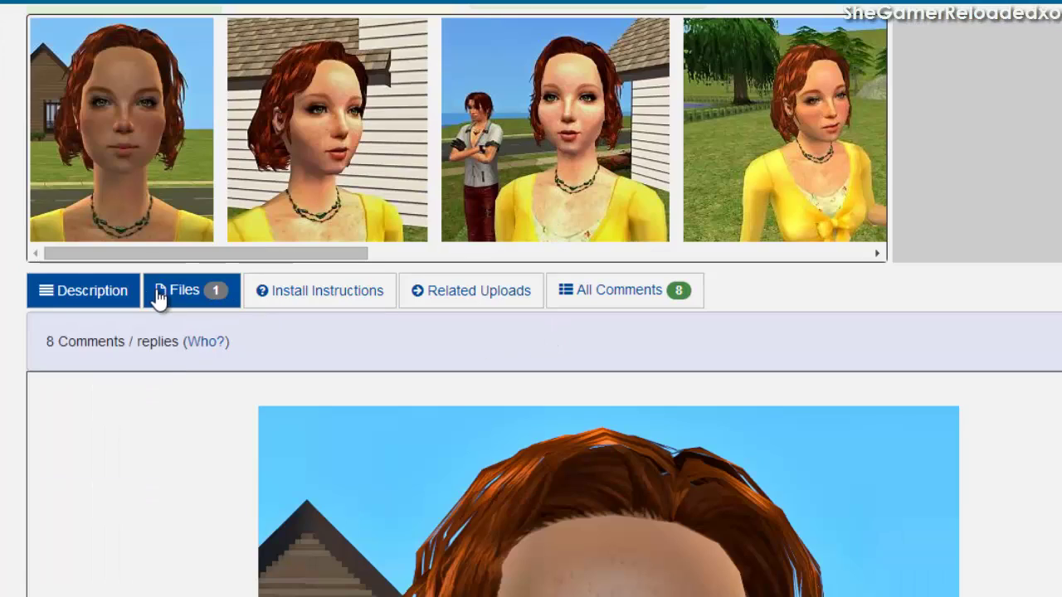
Step: Download Erin.zip from the Files tab and show the finished download in its folder
left_click(207, 300)
scroll(130, 307, "down", 1)
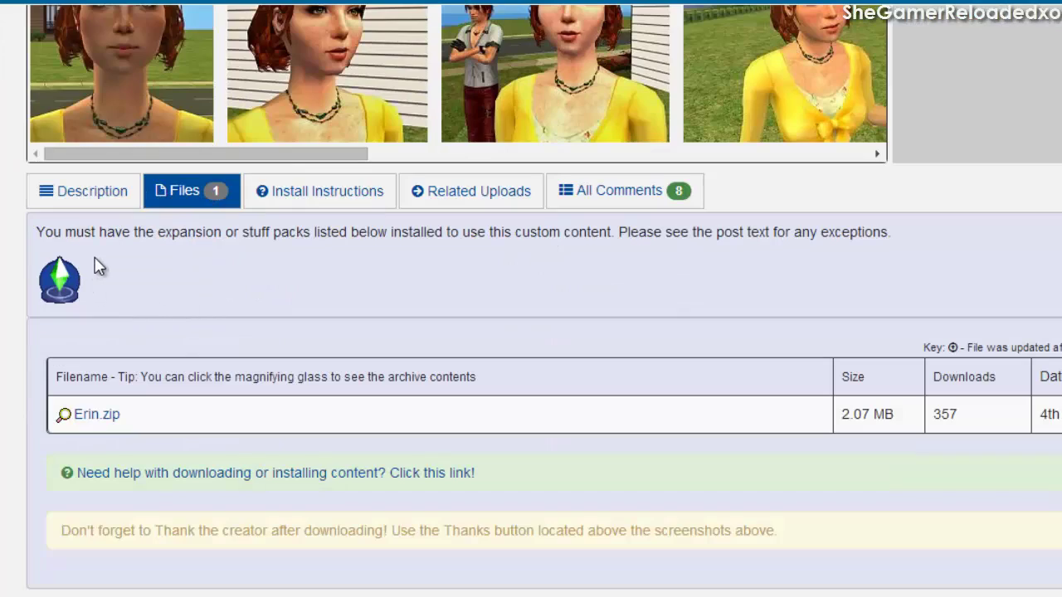
mouse_move(57, 280)
scroll(237, 521, "down", 1)
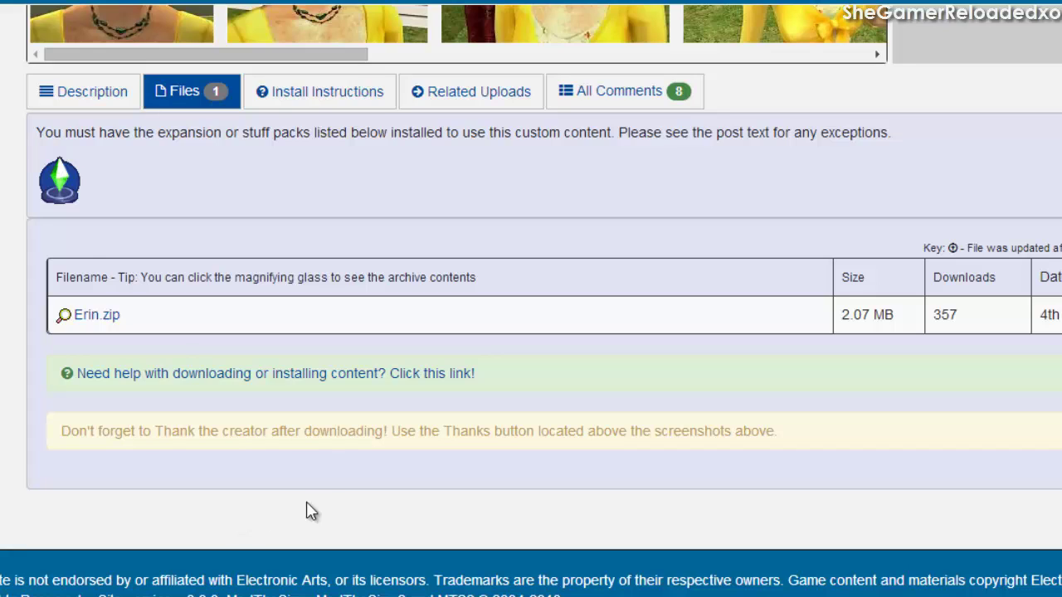
left_click(98, 317)
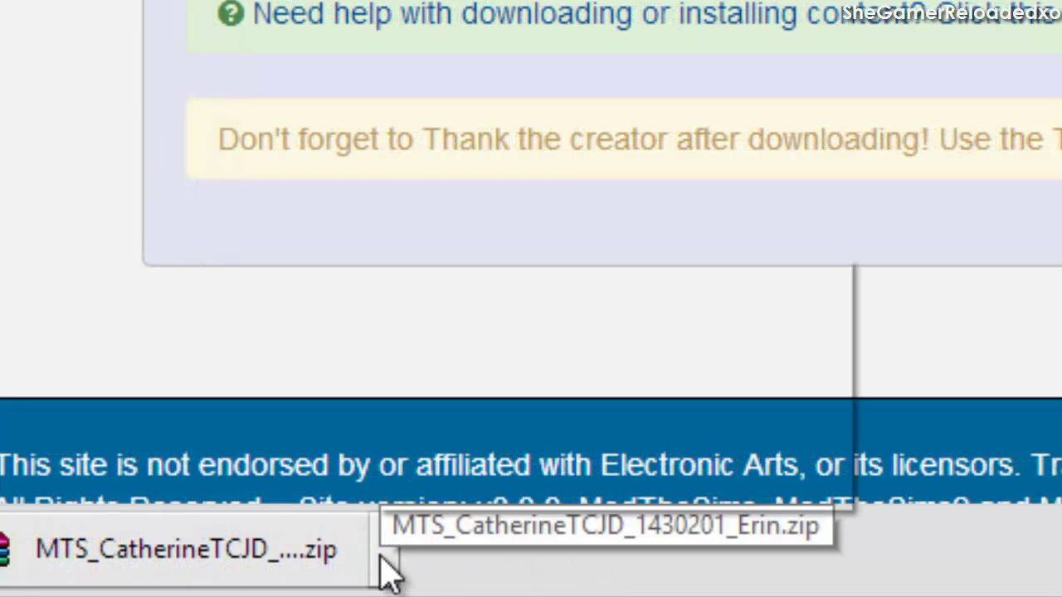
left_click(388, 572)
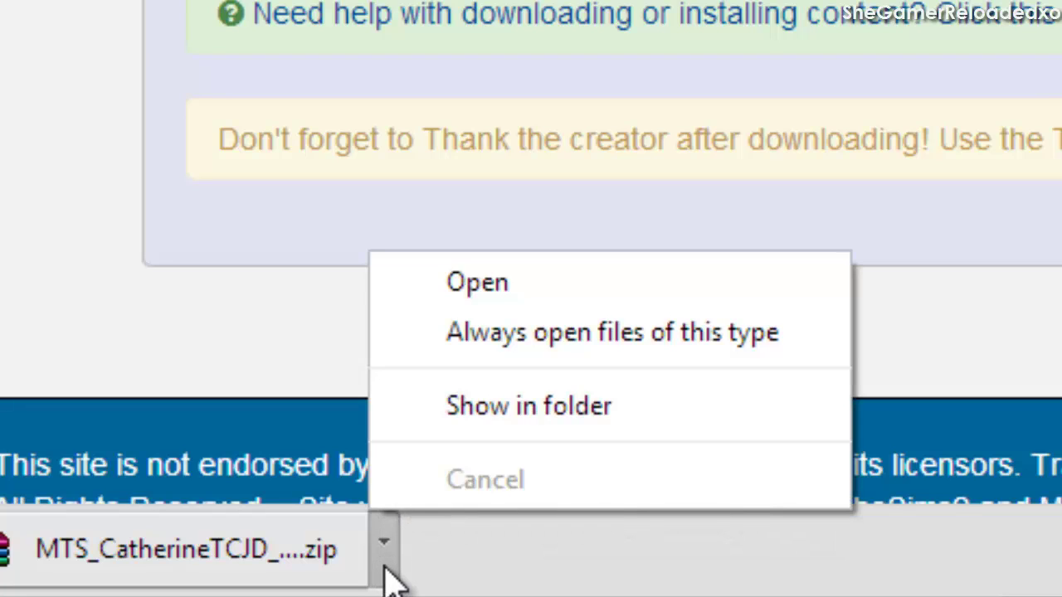
left_click(581, 413)
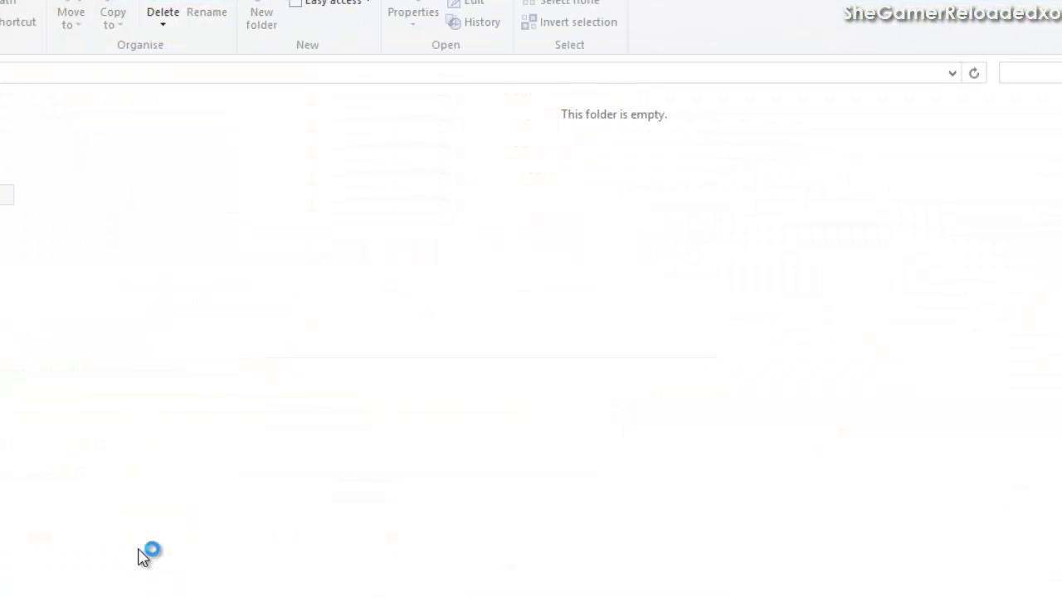
Step: Extract MTS_CatherineTCJD_1430201_Erin into its own MTS_CatherineTCJD_1430201_Erin folder
left_click(192, 503)
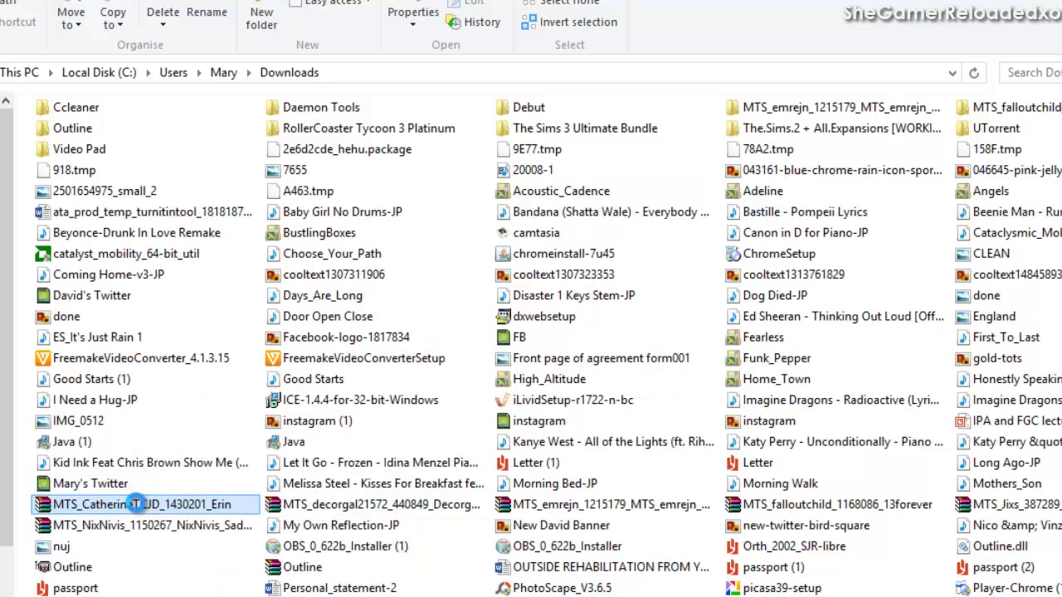
right_click(128, 506)
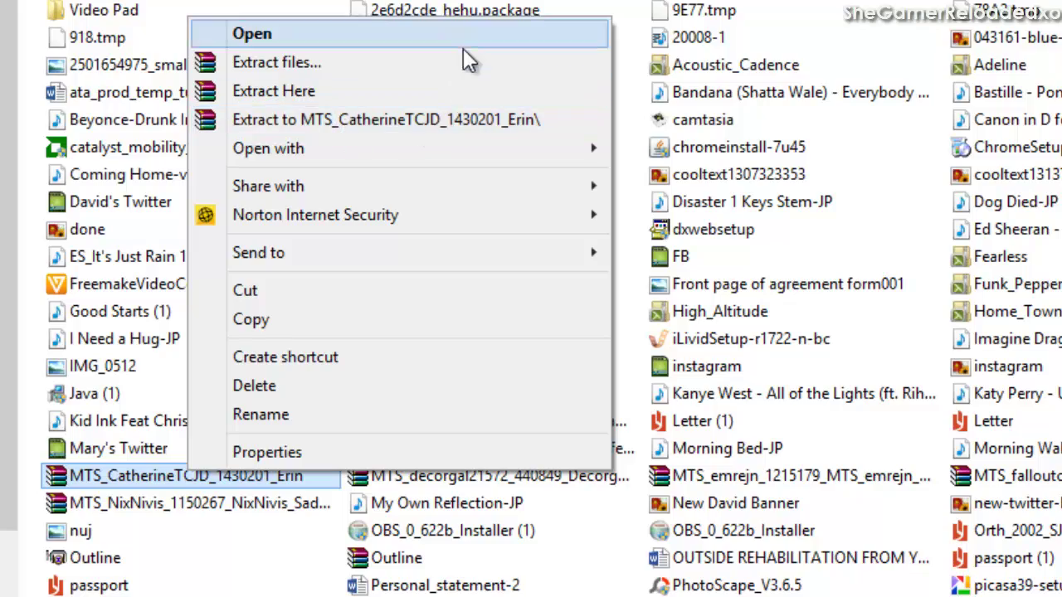
left_click(413, 120)
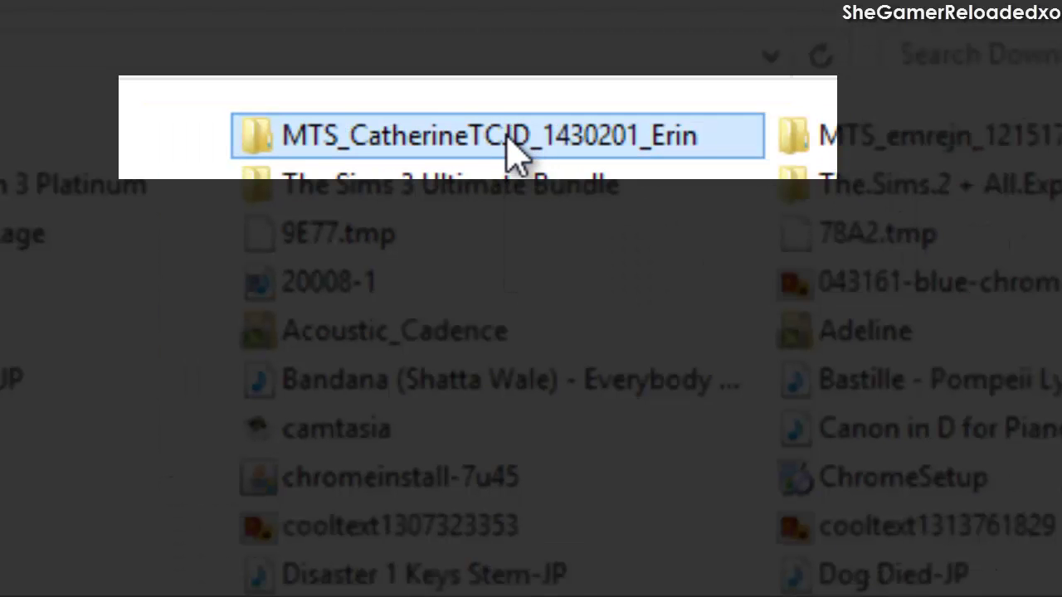
Step: In the extracted folder, open the Erin Sims2Pack file to install it
double_click(514, 139)
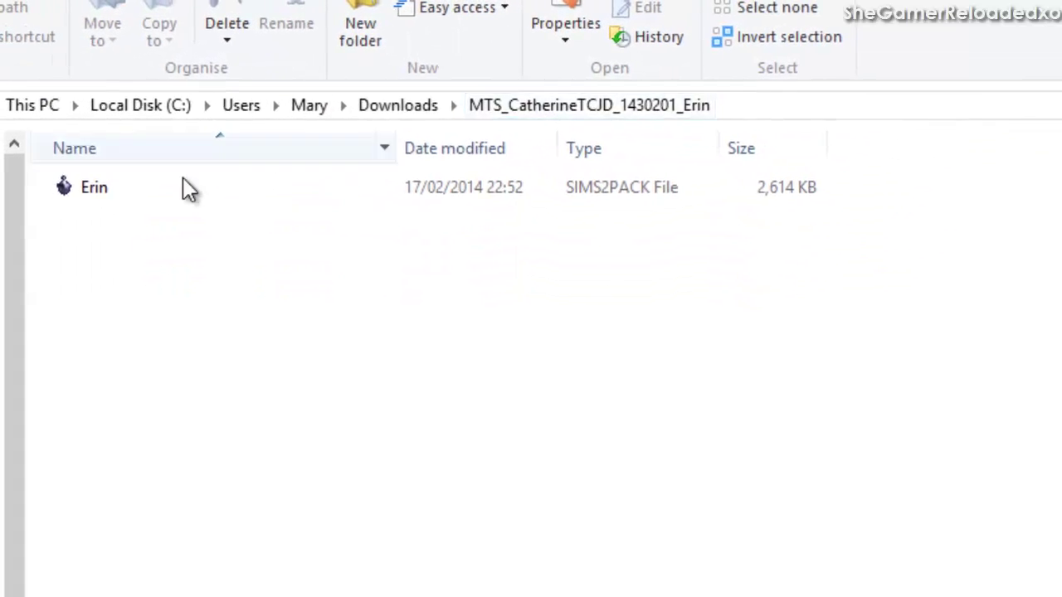
left_click(462, 151)
left_click(398, 175)
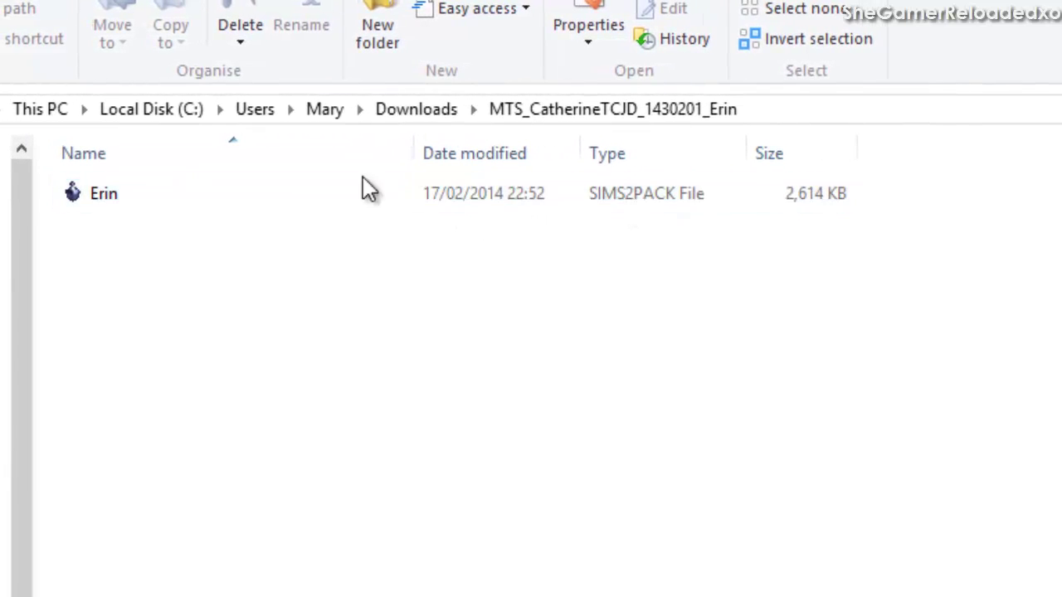
left_click(108, 196)
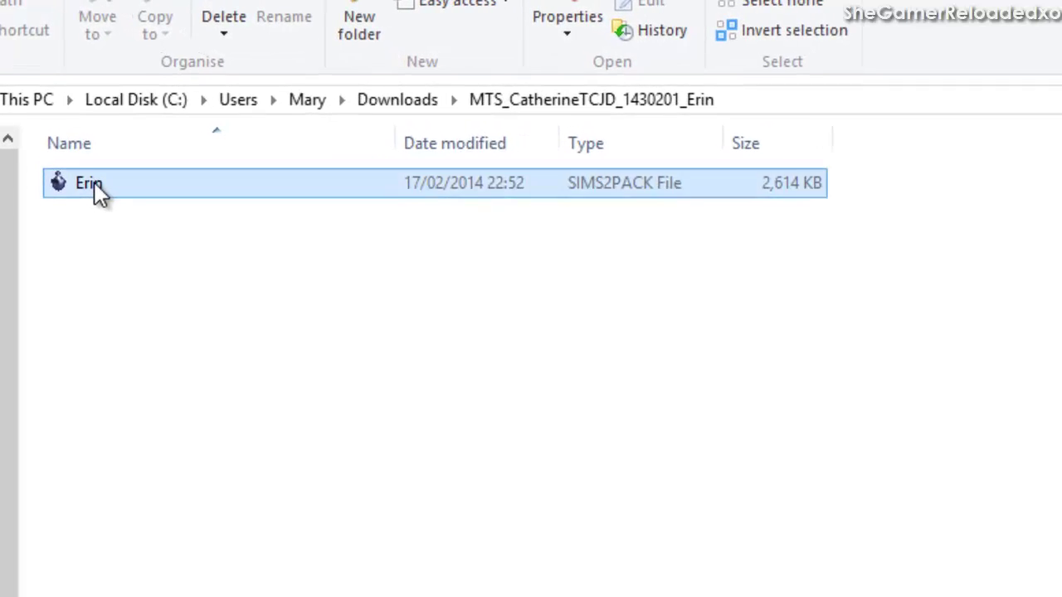
double_click(76, 149)
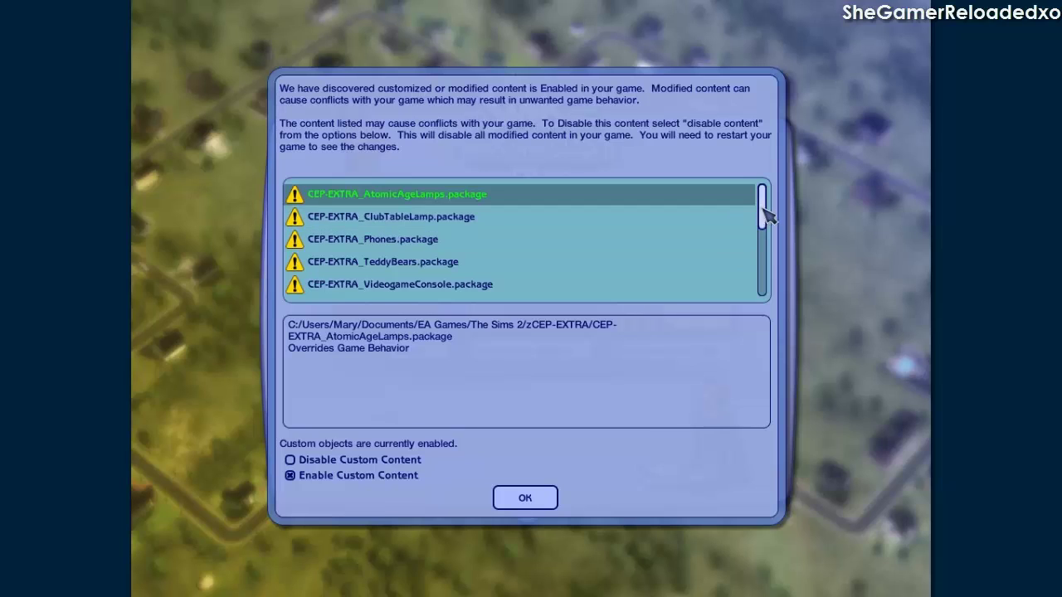
Step: Keep custom content enabled, continue, and start creating a new adult sim
mouse_move(768, 210)
left_mouse_down()
mouse_move(768, 292)
mouse_move(776, 222)
mouse_move(763, 202)
left_mouse_up()
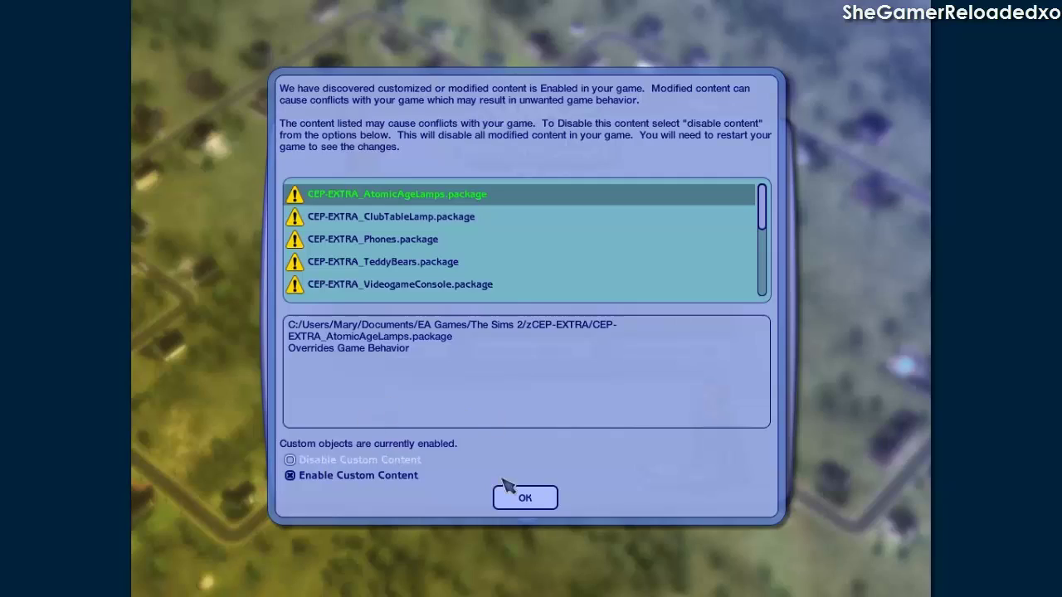
left_click(521, 497)
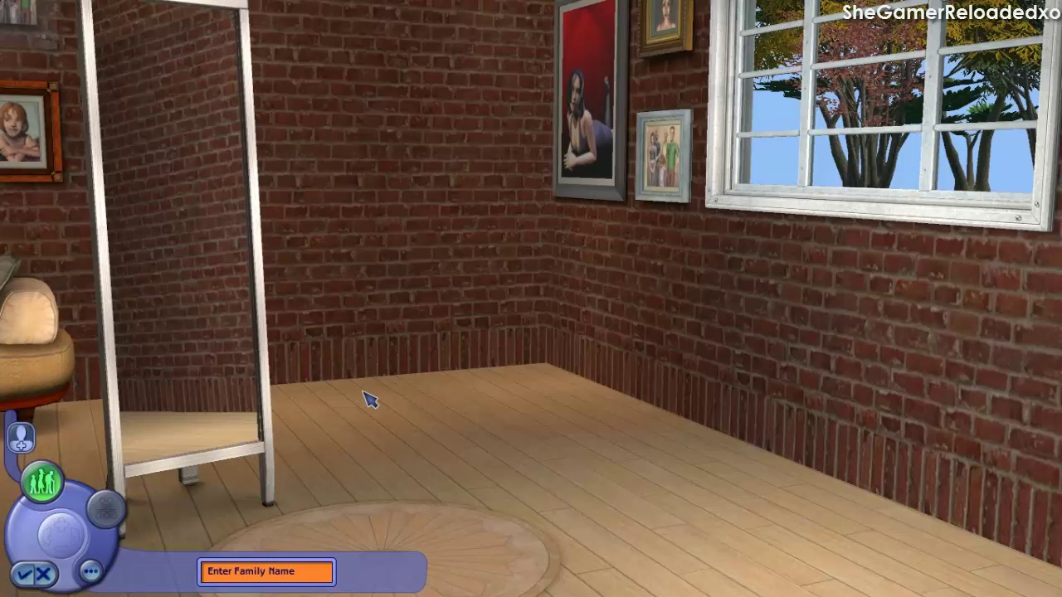
left_click(22, 437)
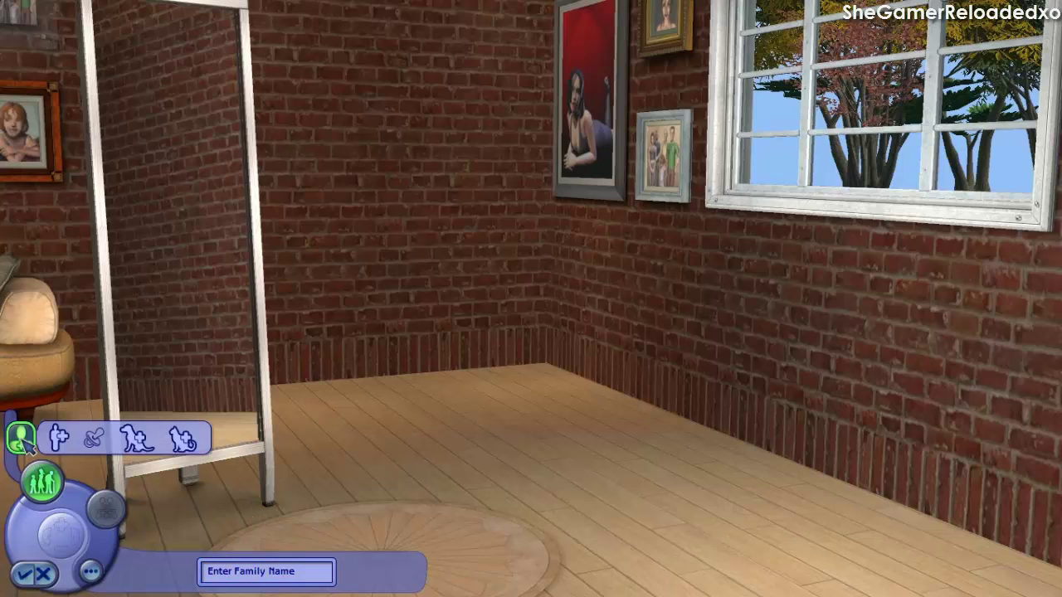
left_click(66, 441)
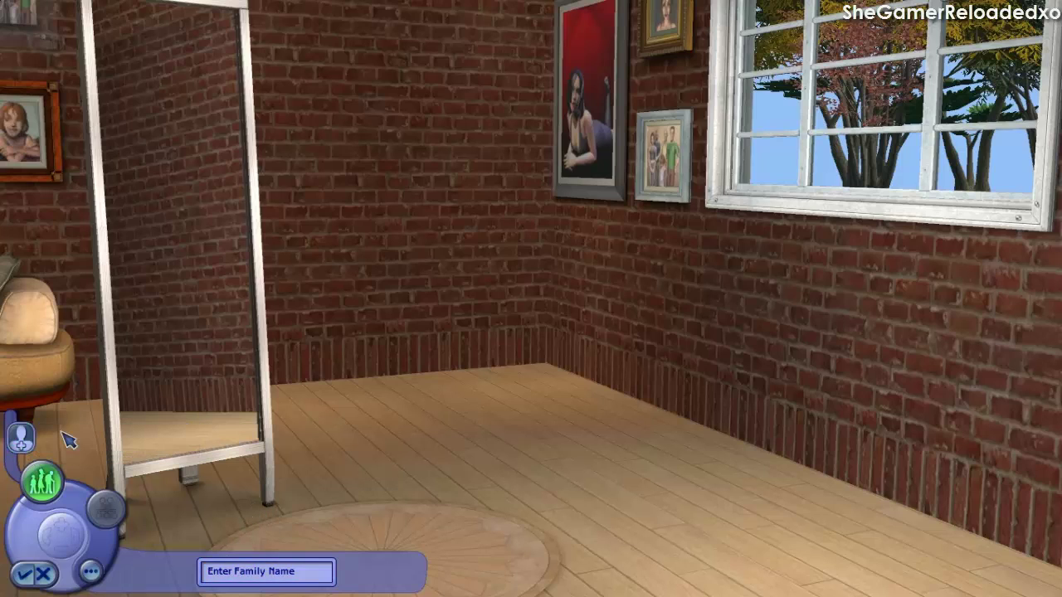